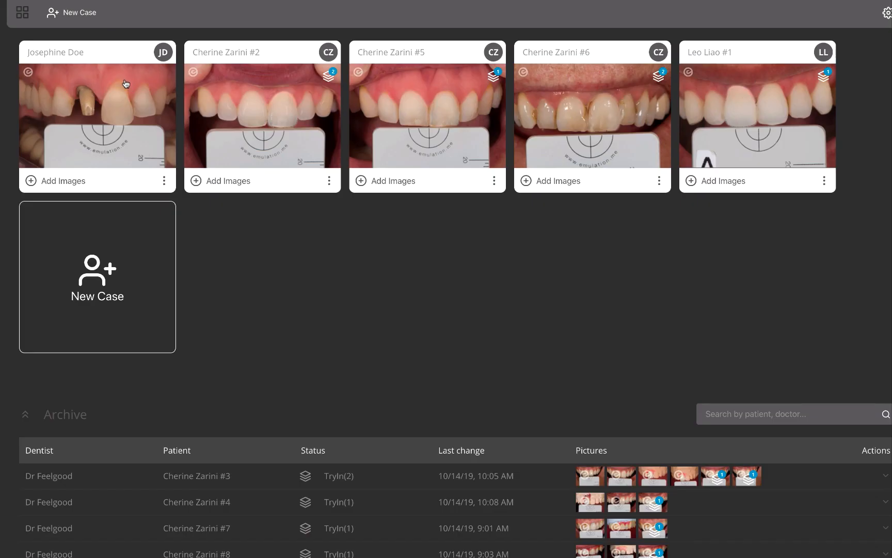
# Open the first case on the dashboard and measure the ND shade on the prepared tooth stump
pyautogui.click(125, 84)
pyautogui.moveTo(397, 213); pyautogui.dragTo(455, 299)
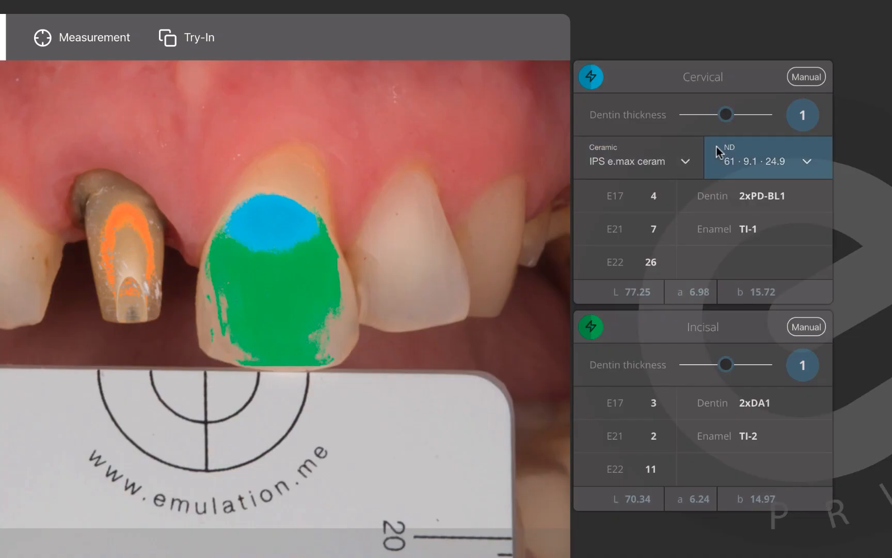
# Set the cervical dentin thickness to 0.5 and increase the incisal dentin thickness
pyautogui.moveTo(724, 123); pyautogui.dragTo(692, 123)
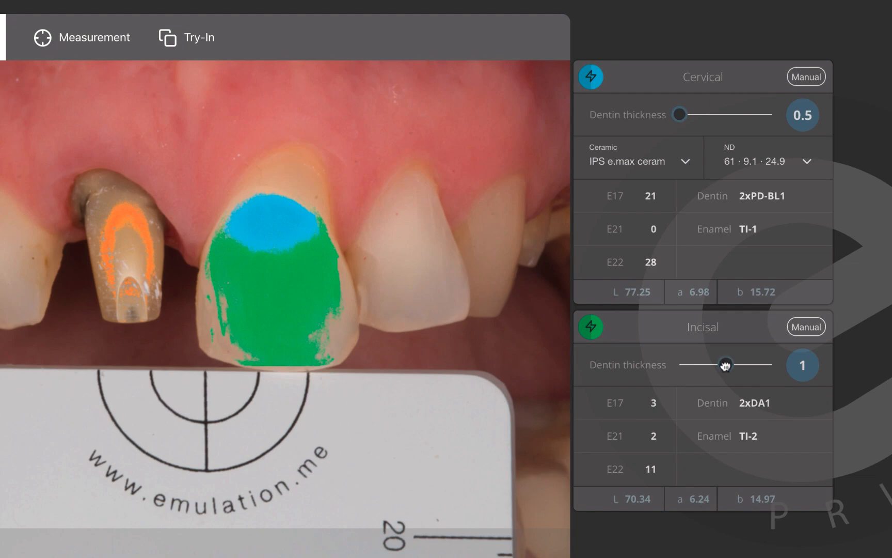
pyautogui.moveTo(725, 364); pyautogui.dragTo(753, 367)
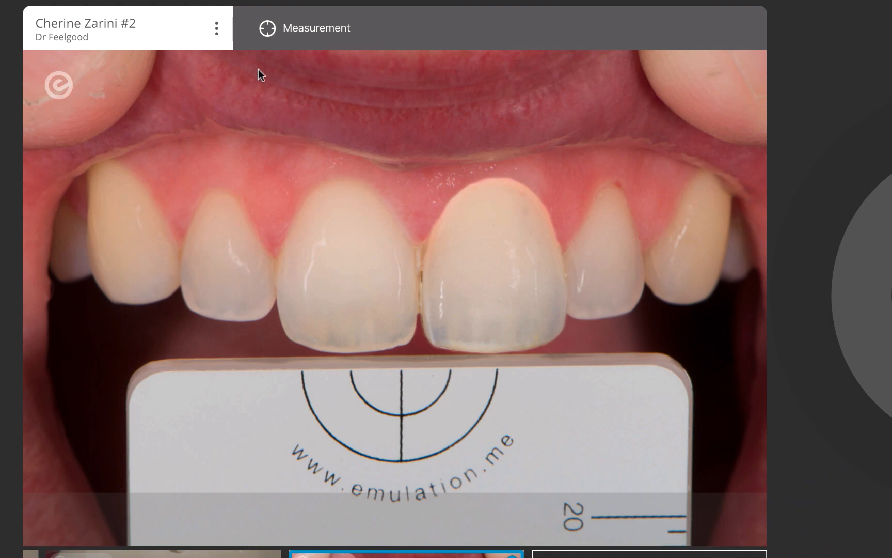
# Start a measurement on the tooth photo of the open case
pyautogui.click(267, 28)
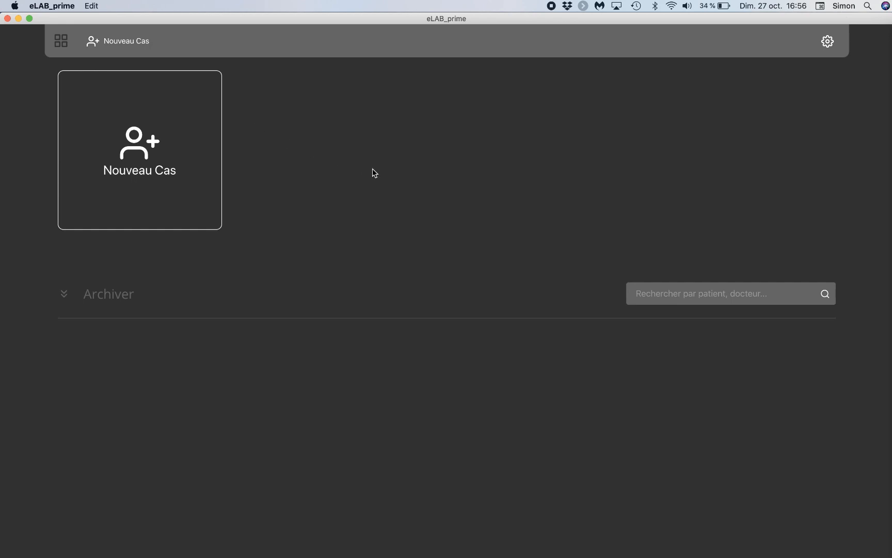
# Start a new case and create a dentist entry with the dentist's full name
pyautogui.click(133, 141)
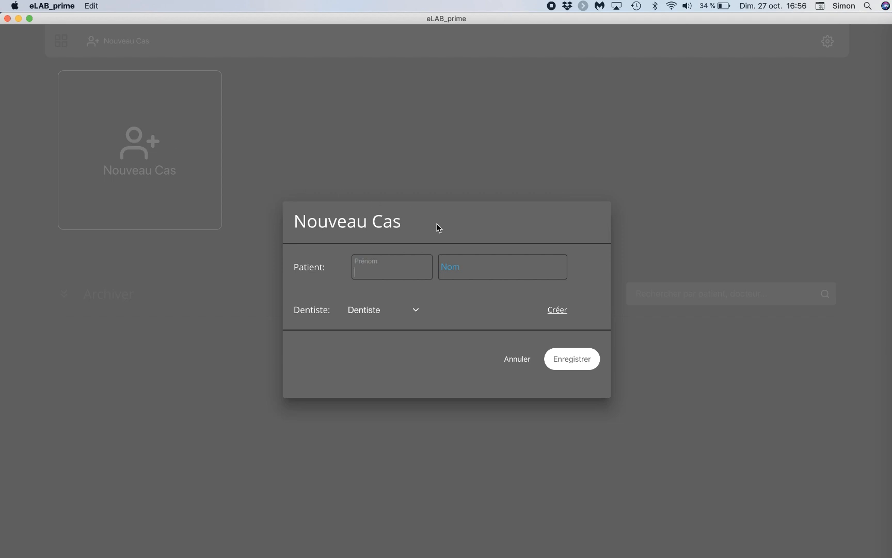
pyautogui.click(557, 310)
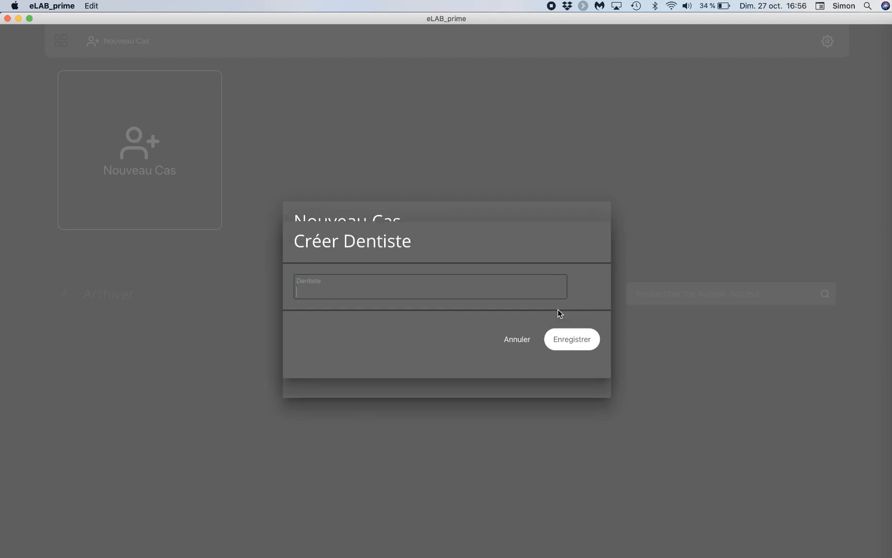
pyautogui.click(583, 343)
# Enter the patient's first and last name and save the new case
pyautogui.click(410, 265)
pyautogui.write('Jo')
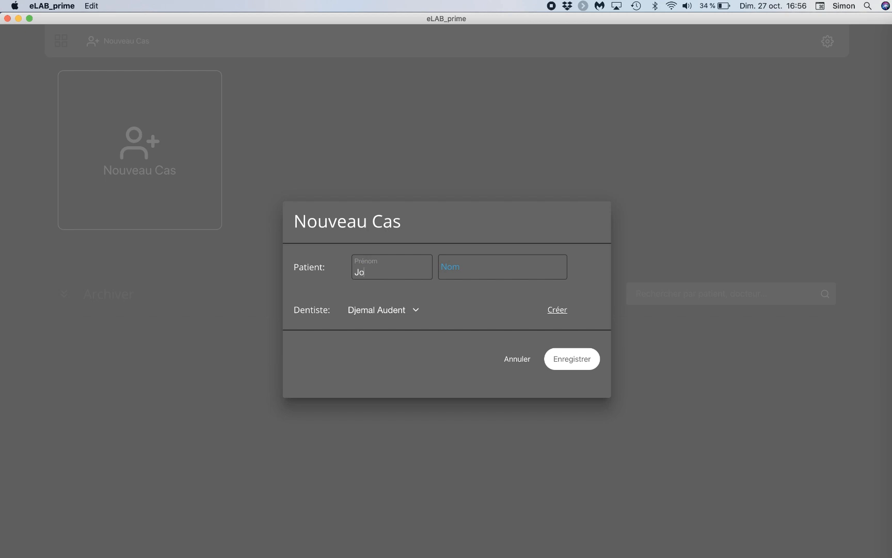
pyautogui.write('hnDoe')
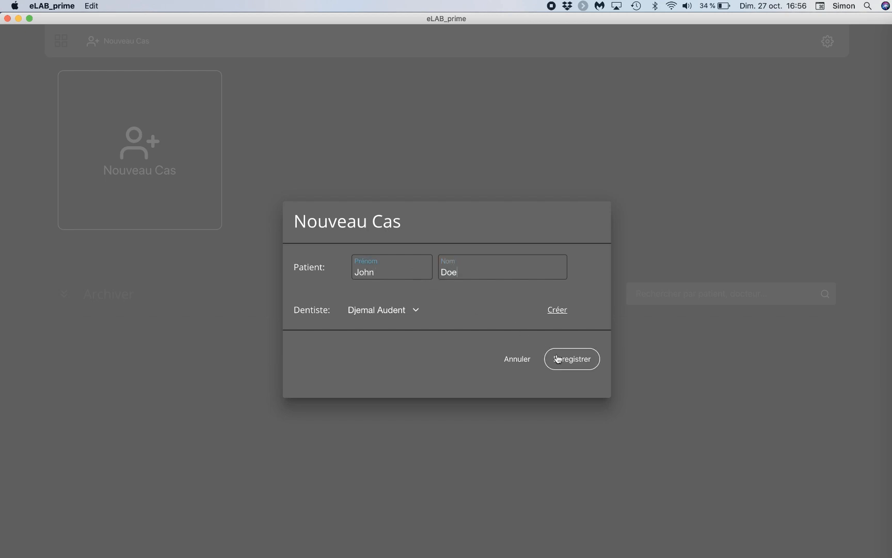
pyautogui.click(564, 361)
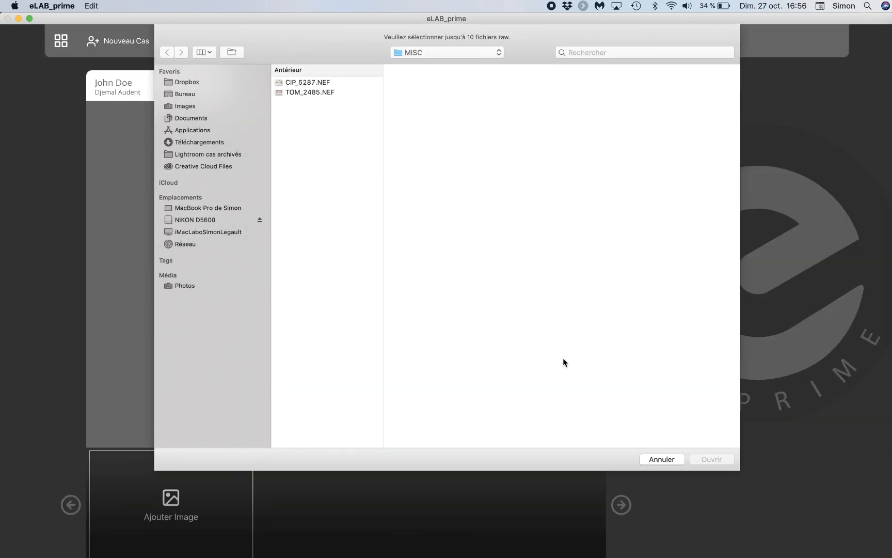
# Import the raw photo TOM_2485.NEF from the DCIM/MISC folder on the NIKON D5600 card
pyautogui.click(197, 222)
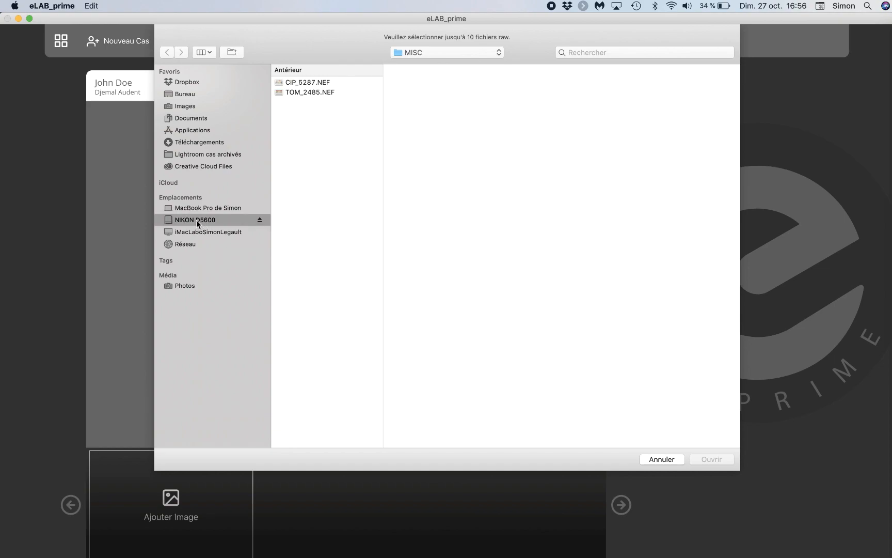
pyautogui.click(303, 84)
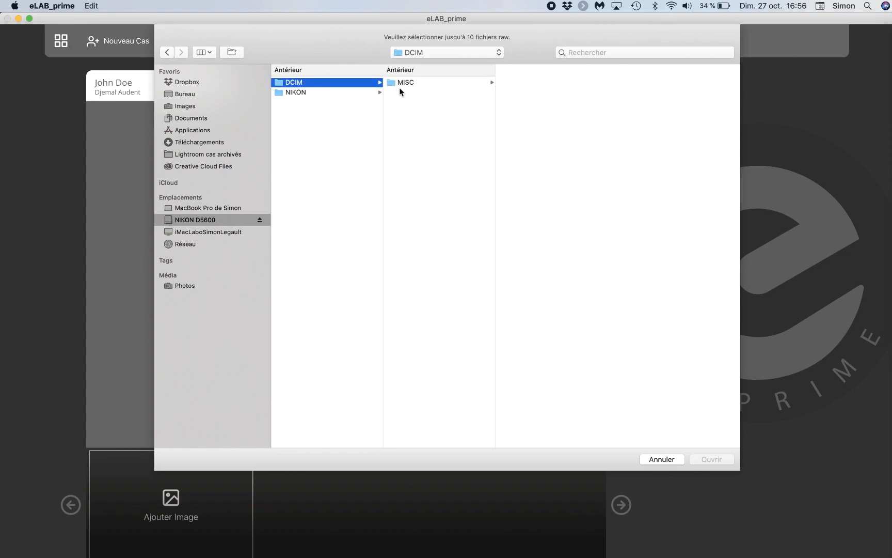
pyautogui.click(403, 83)
pyautogui.click(517, 93)
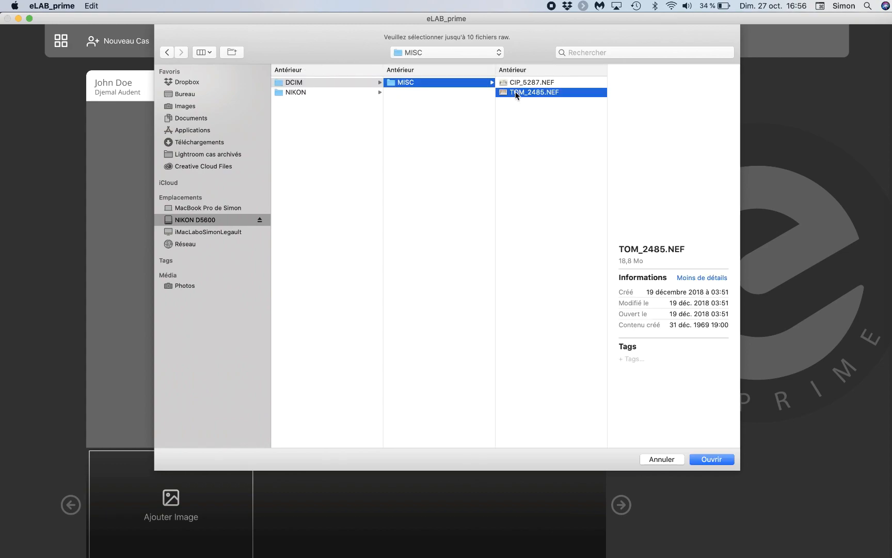
pyautogui.click(708, 460)
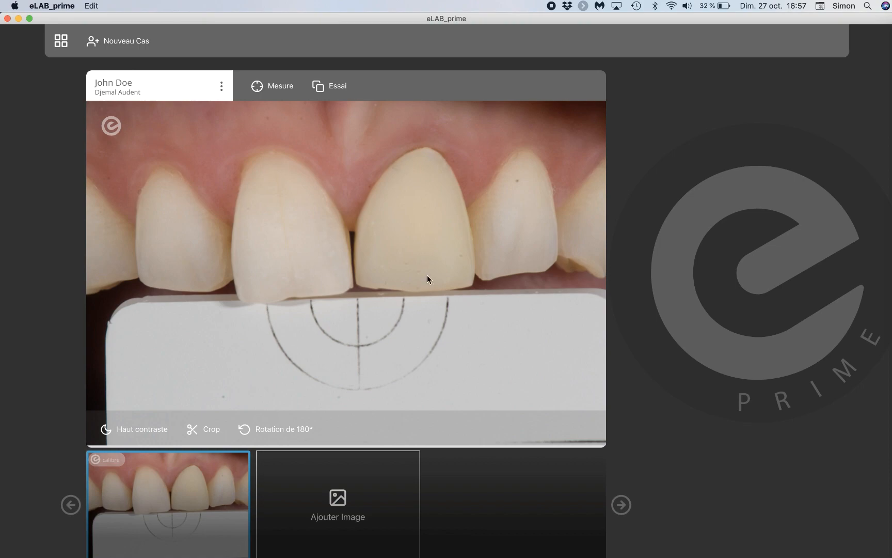
# Switch to Preview to examine the screenshot of a non-calibrated shot, and close it
pyautogui.click(855, 547)
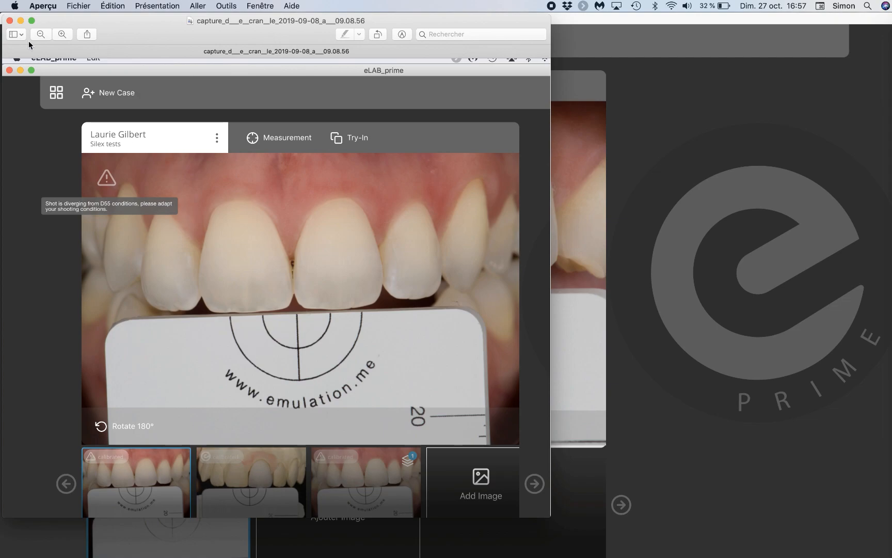
pyautogui.click(9, 21)
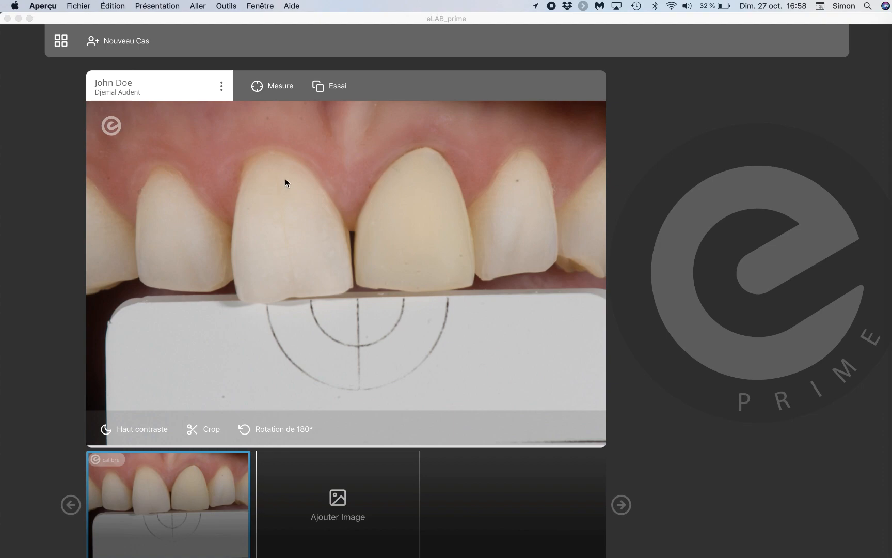
# Run a measurement on the photo and choose the natural central incisor beside the yellower one as the tooth
pyautogui.click(260, 87)
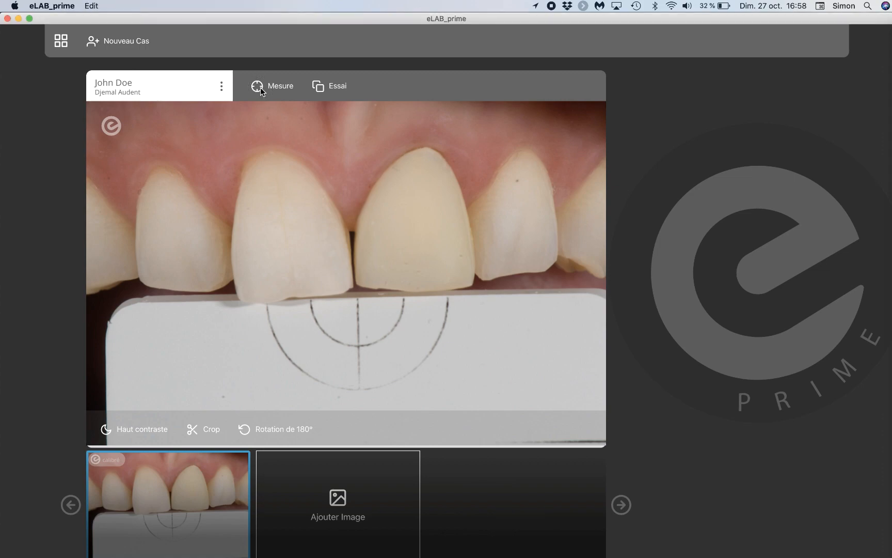
pyautogui.click(258, 89)
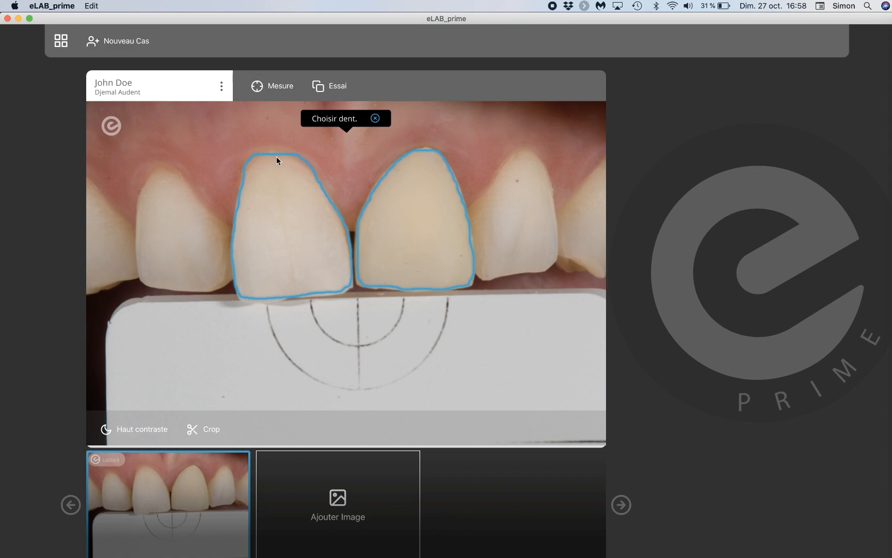
pyautogui.click(284, 239)
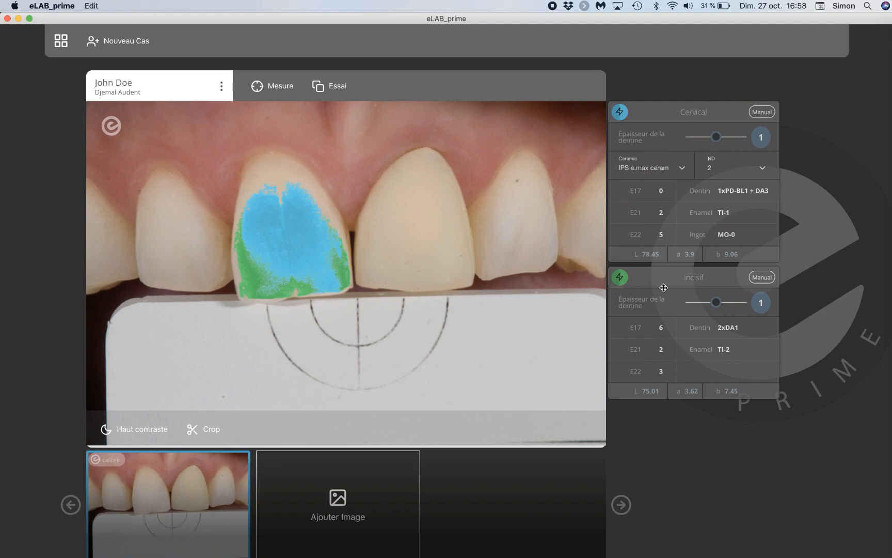
# Hide and show the incisal and cervical colour overlays on the measured tooth to compare their zones
pyautogui.click(620, 278)
pyautogui.click(622, 279)
pyautogui.click(619, 114)
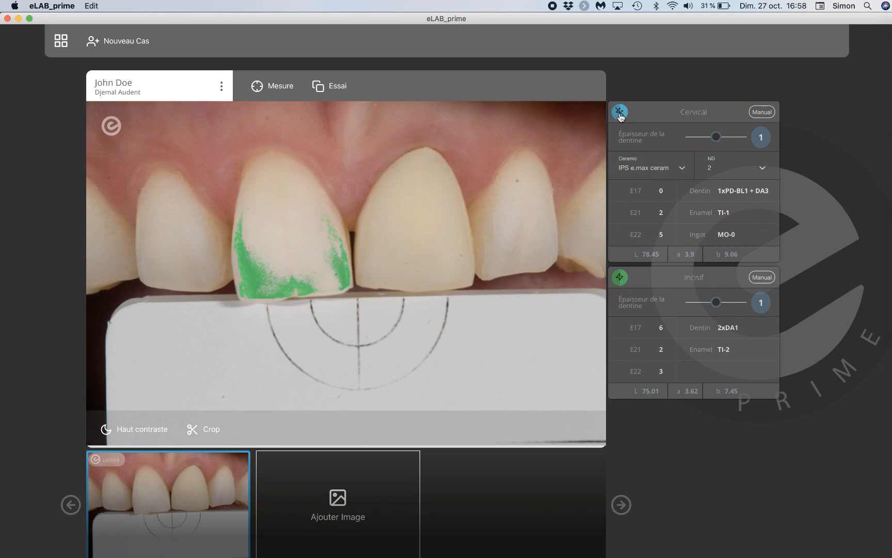
pyautogui.click(620, 115)
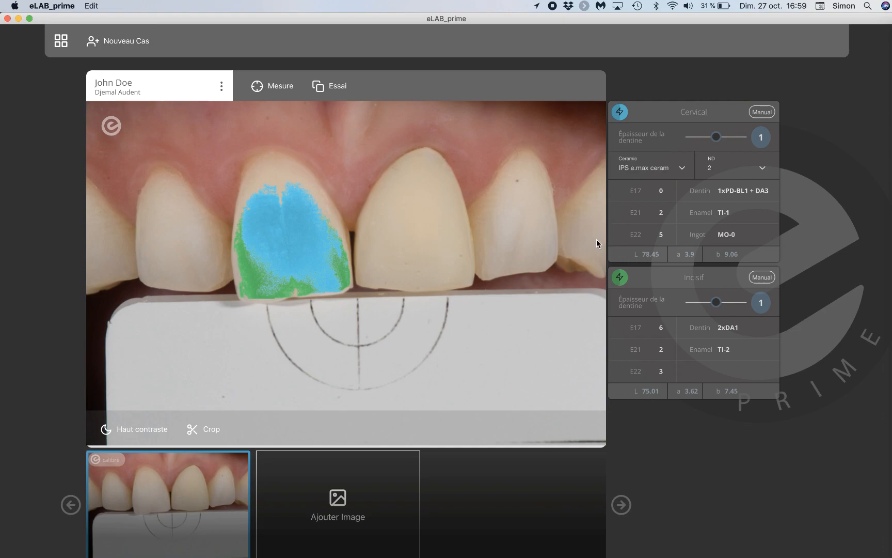
# Check the available ceramic systems for the cervical zone and set its dentin thickness to 1.5
pyautogui.click(683, 169)
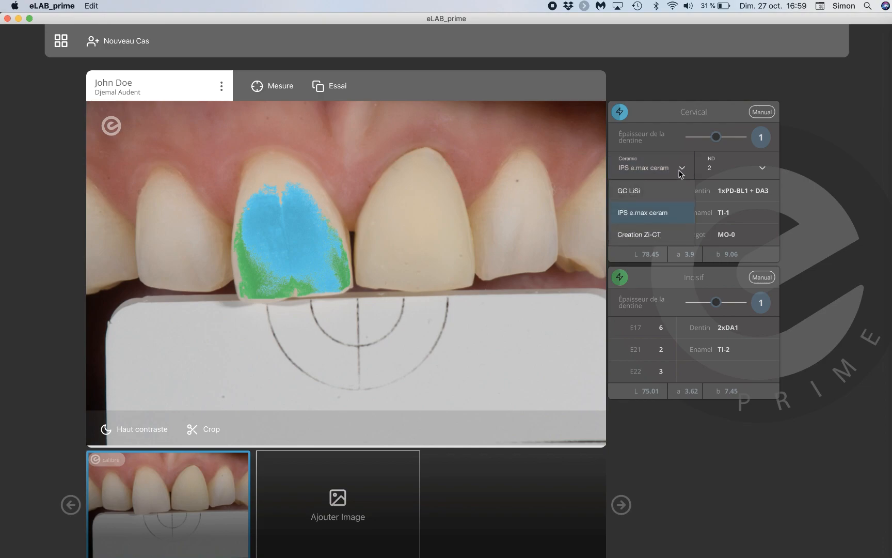
pyautogui.click(682, 172)
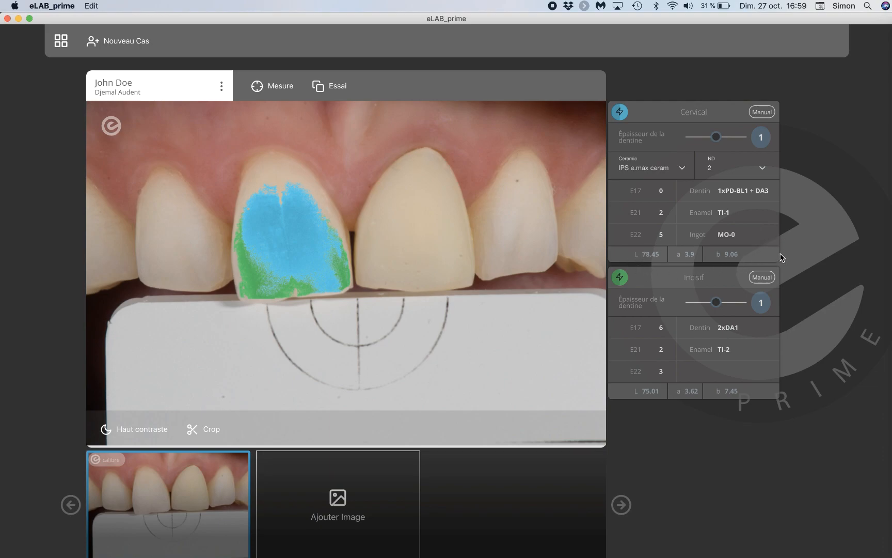
pyautogui.click(689, 137)
pyautogui.click(711, 137)
pyautogui.click(743, 137)
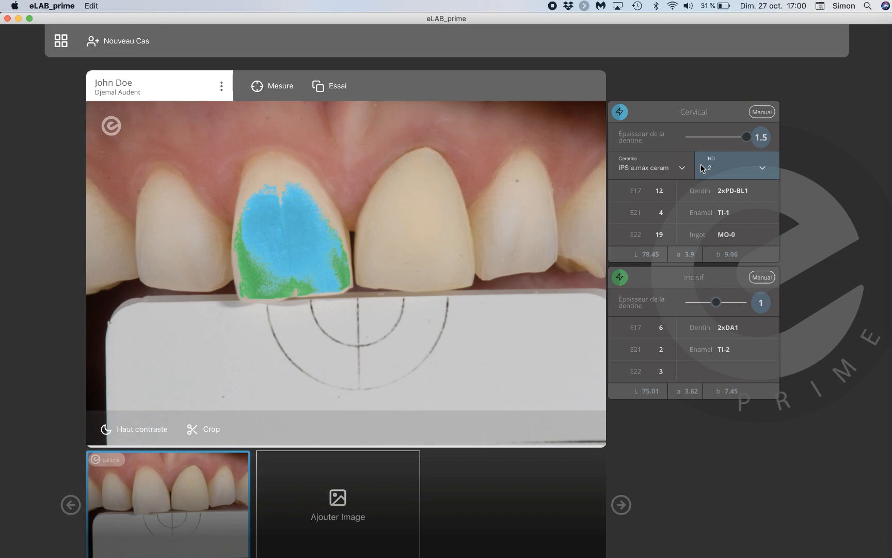
# Set the ND stump shade of the cervical recipe to 1
pyautogui.click(763, 170)
pyautogui.click(737, 200)
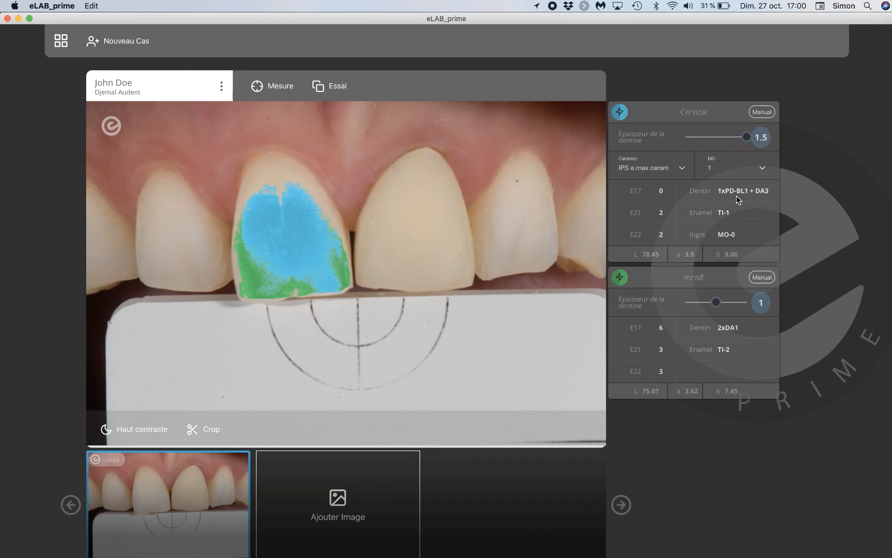
# Measure the ND shade from a rectangle drawn on the middle of the adjacent, yellower central incisor
pyautogui.click(757, 166)
pyautogui.scroll(-1, 736, 287)
pyautogui.click(726, 306)
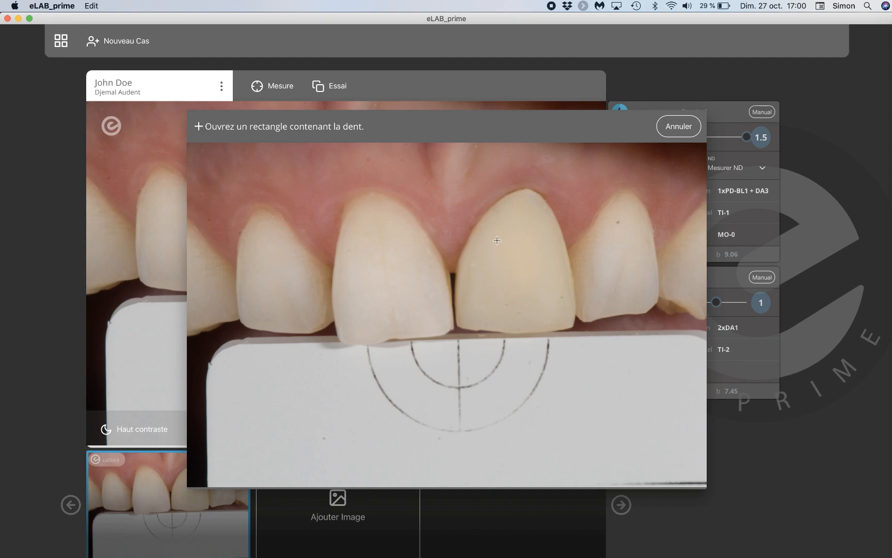
pyautogui.moveTo(497, 240); pyautogui.dragTo(550, 302)
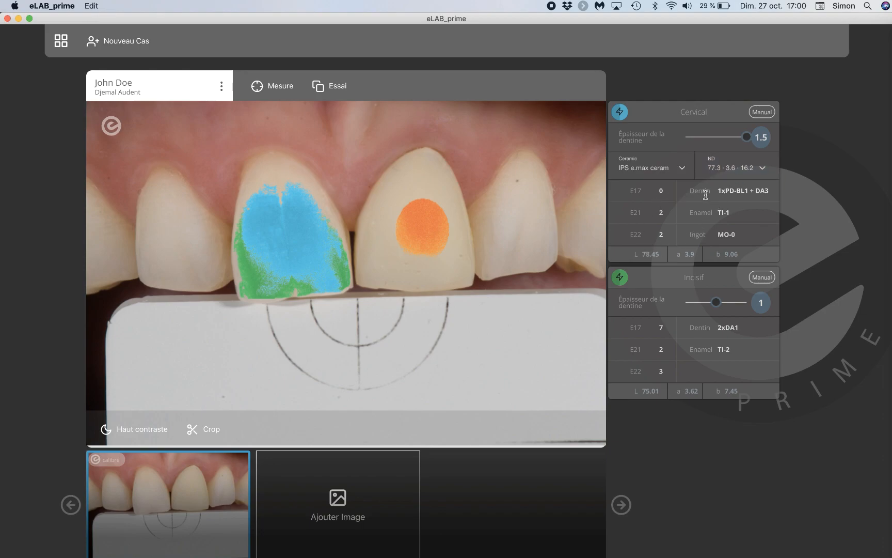
# Replace the measured ND value with the preset stump shade 2
pyautogui.click(763, 167)
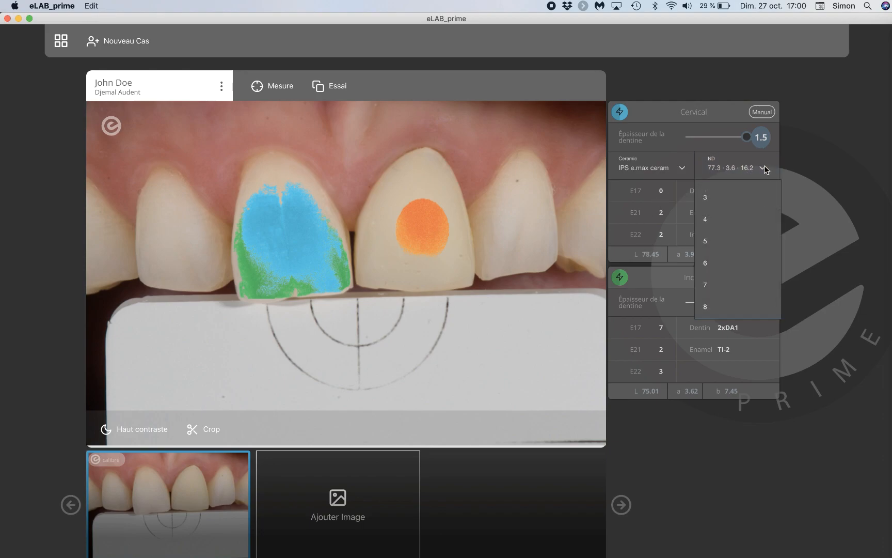
pyautogui.click(741, 216)
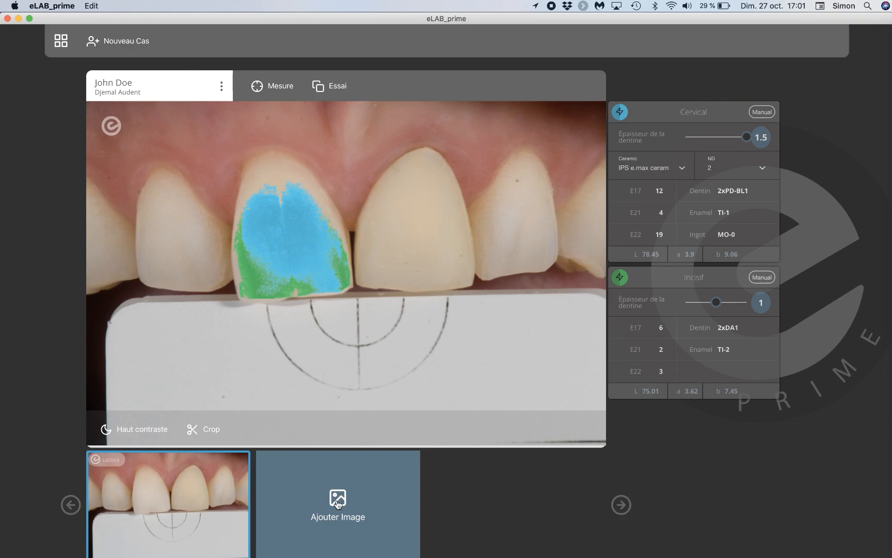
# Add the raw crown photo CIP_5287.NEF from the MISC folder to the case
pyautogui.click(337, 504)
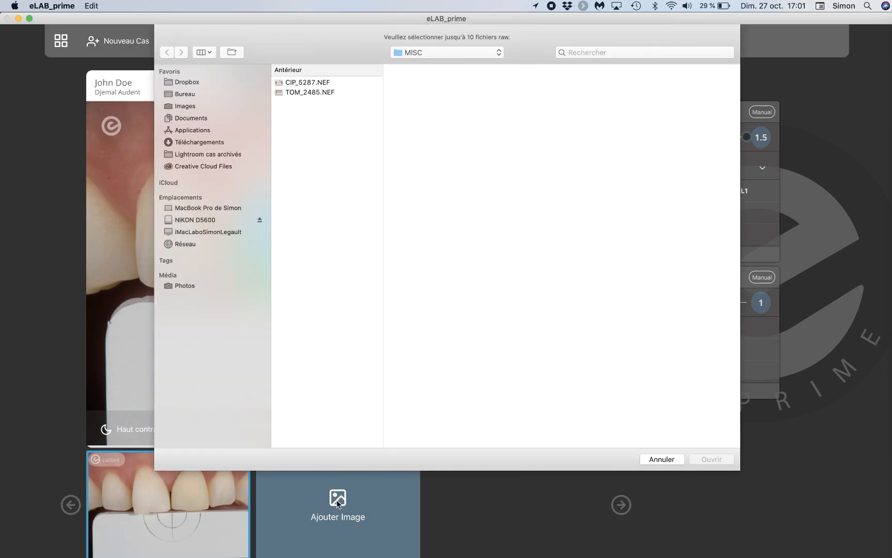
pyautogui.click(302, 82)
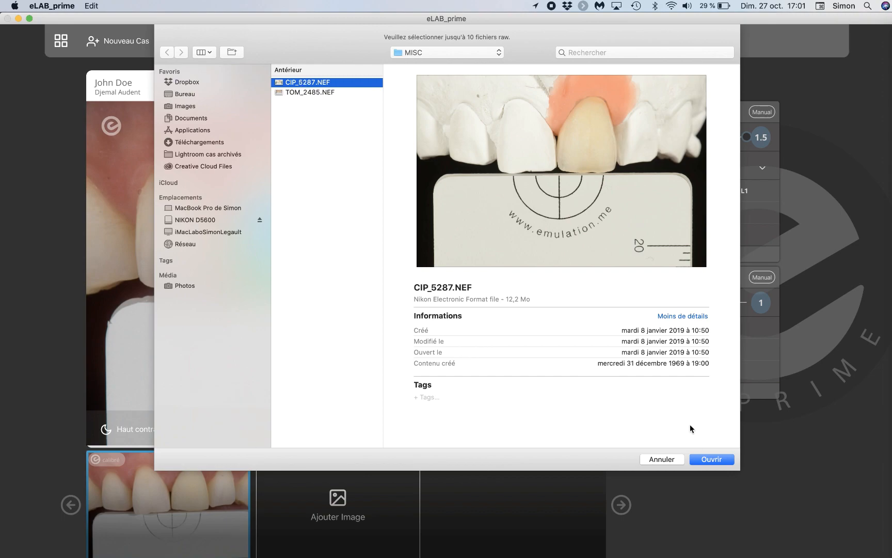
pyautogui.click(707, 458)
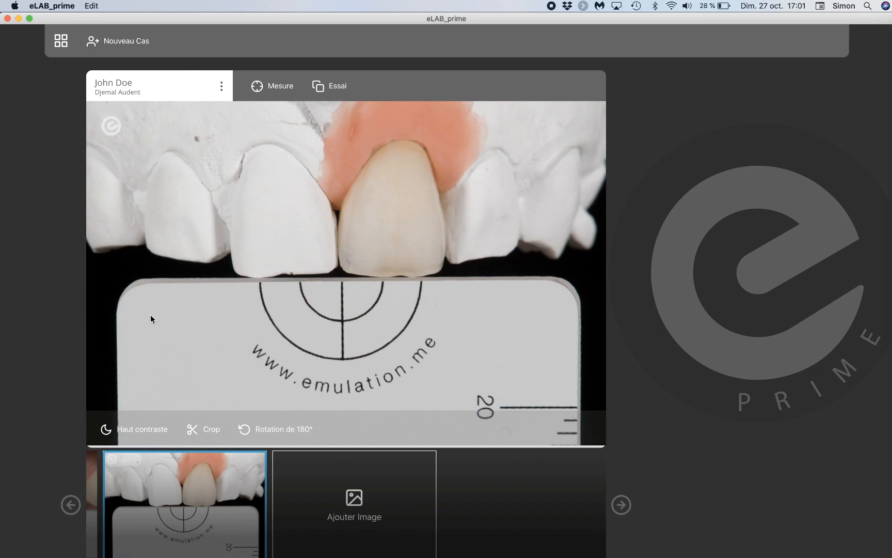
# Start a digital try-in on the calibrated intraoral photo, using the imported crown-on-model photo as the try-in image
pyautogui.click(72, 512)
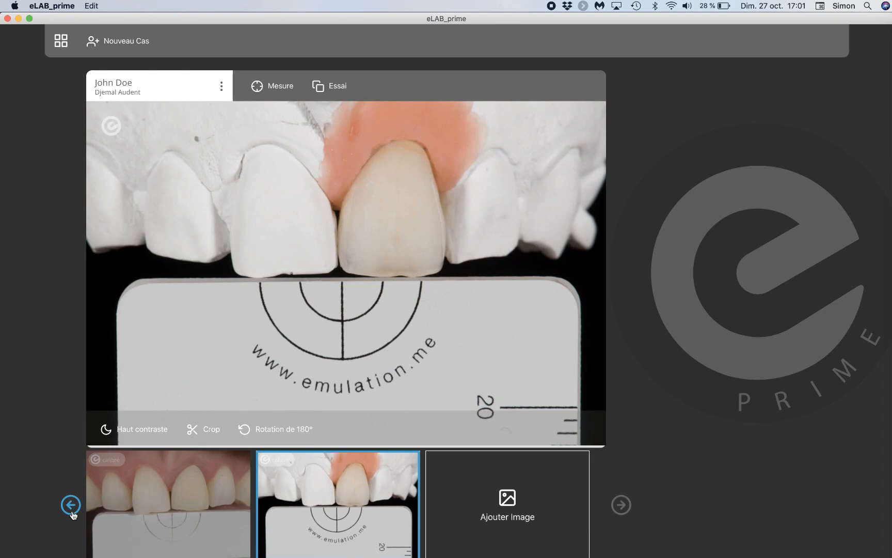
pyautogui.click(165, 502)
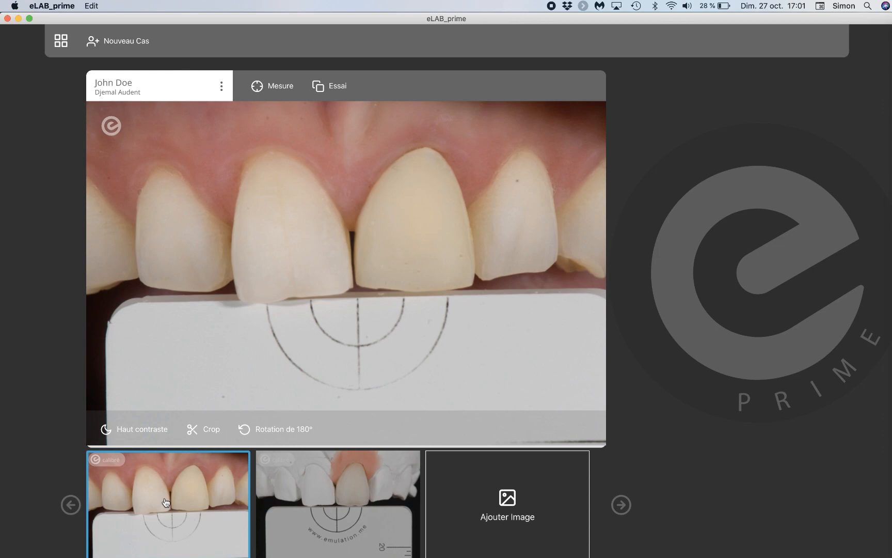
pyautogui.click(322, 89)
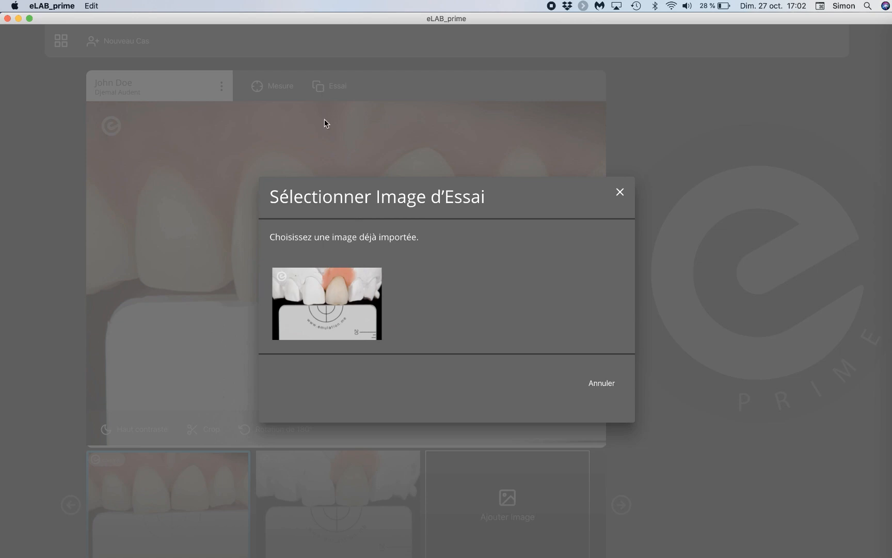
pyautogui.click(334, 307)
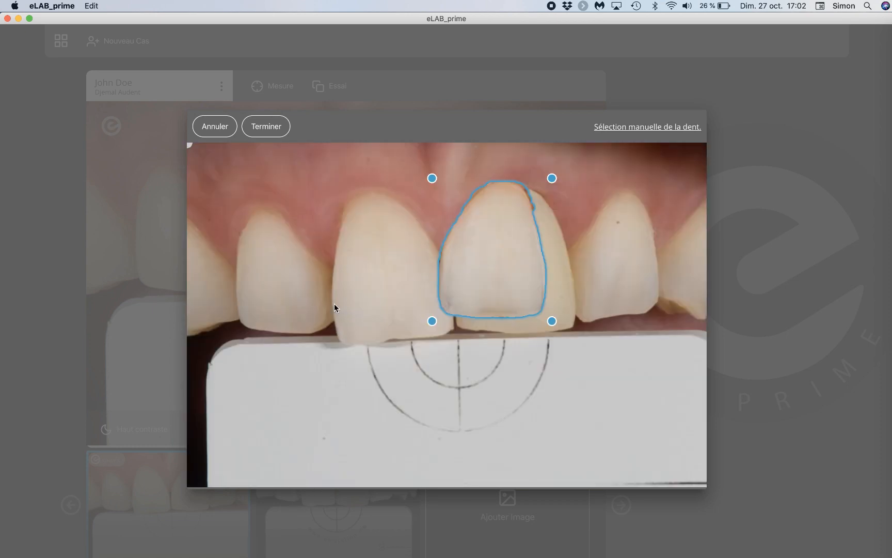
# Move and enlarge the crown overlay to cover the yellower central incisor, aligning it with the adjacent tooth and incisal edge
pyautogui.moveTo(480, 227)
pyautogui.click(490, 235)
pyautogui.moveTo(490, 235)
pyautogui.mouseDown()
pyautogui.moveTo(506, 230)
pyautogui.moveTo(527, 246)
pyautogui.moveTo(518, 277)
pyautogui.moveTo(503, 269)
pyautogui.moveTo(497, 248)
pyautogui.mouseUp()
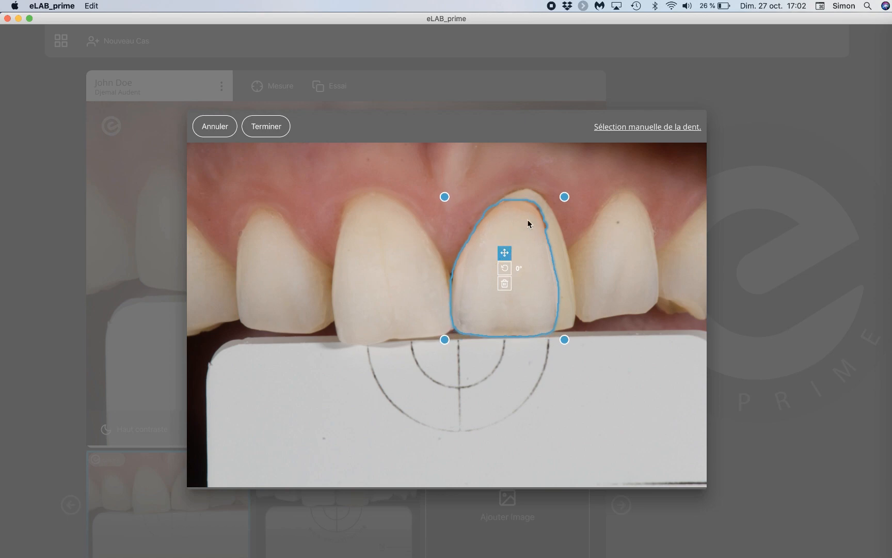
pyautogui.moveTo(564, 196); pyautogui.dragTo(580, 179)
pyautogui.moveTo(496, 253)
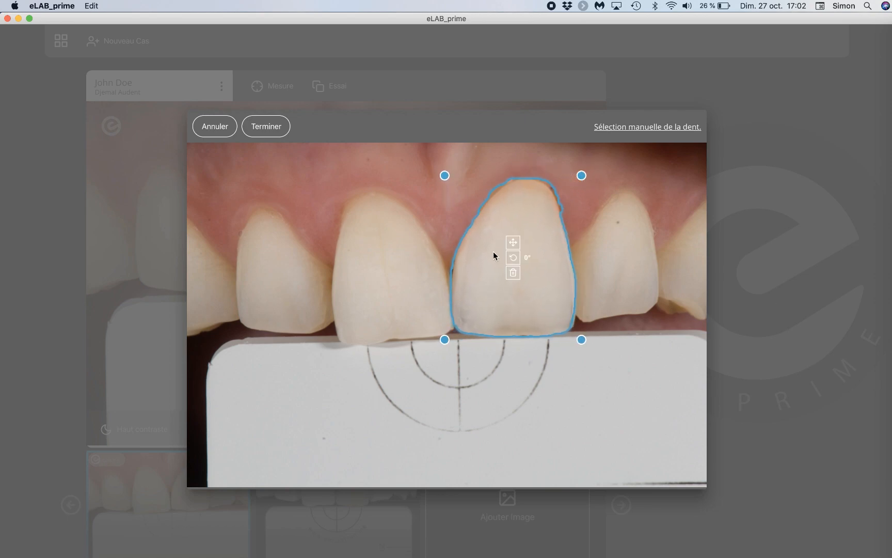
pyautogui.moveTo(511, 254); pyautogui.dragTo(515, 245)
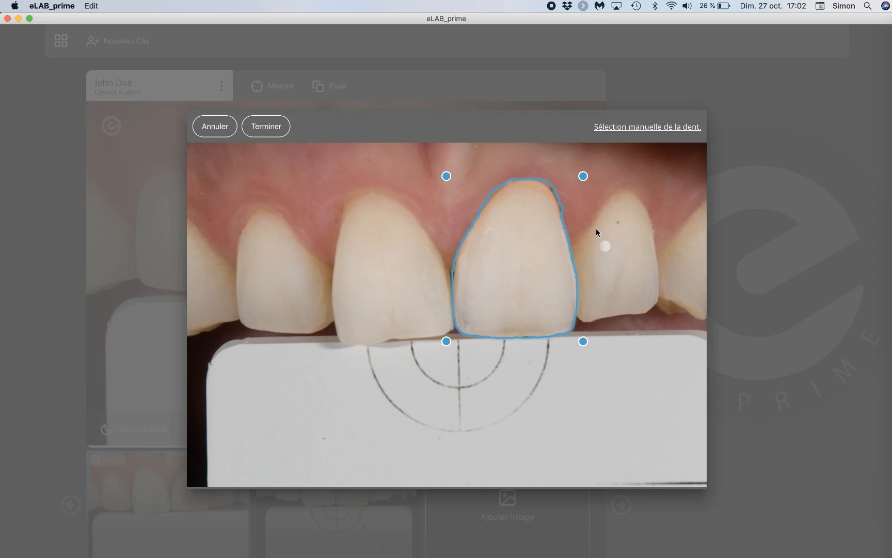
# Reshape the crown overlay's outline along both sides of its cervical margin and finish the try-in
pyautogui.moveTo(564, 209)
pyautogui.mouseDown()
pyautogui.moveTo(534, 180)
pyautogui.moveTo(496, 185)
pyautogui.moveTo(488, 201)
pyautogui.mouseUp()
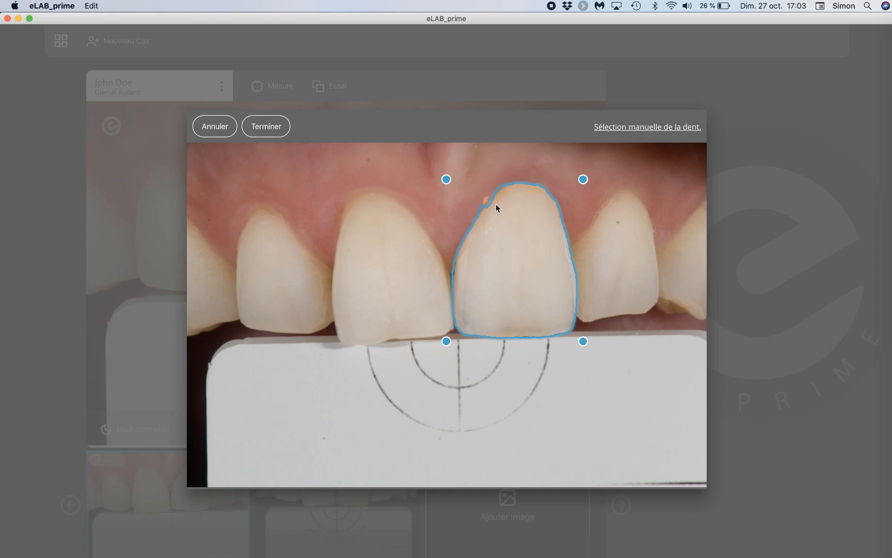
pyautogui.moveTo(488, 199)
pyautogui.mouseDown()
pyautogui.moveTo(492, 205)
pyautogui.moveTo(487, 201)
pyautogui.mouseUp()
pyautogui.click(482, 205)
pyautogui.click(268, 131)
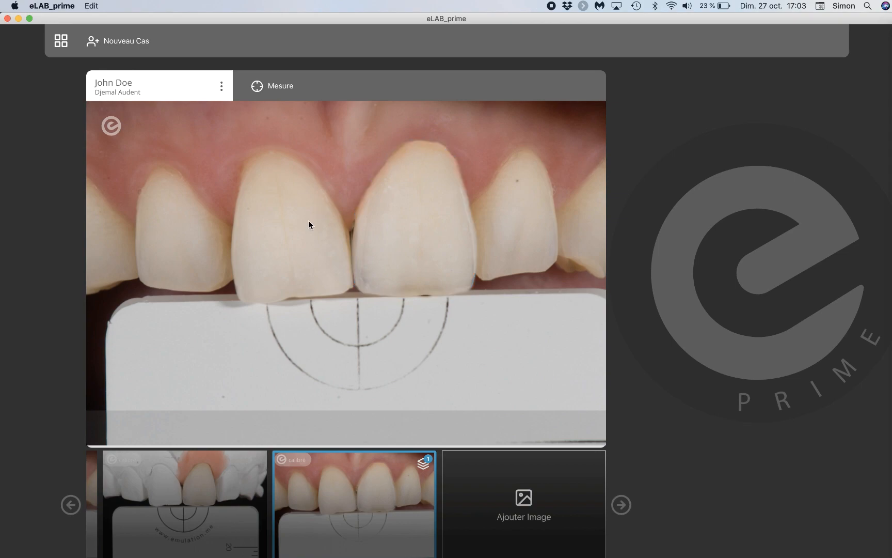
# Run a comparative shade measurement on the try-in image, with the natural central incisor as reference and the overlaid crown as artificial tooth
pyautogui.click(257, 88)
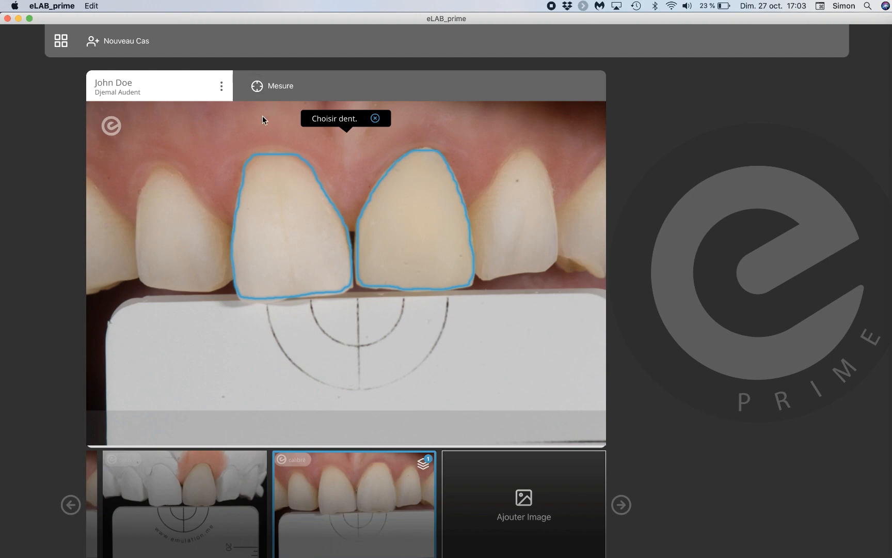
pyautogui.click(290, 247)
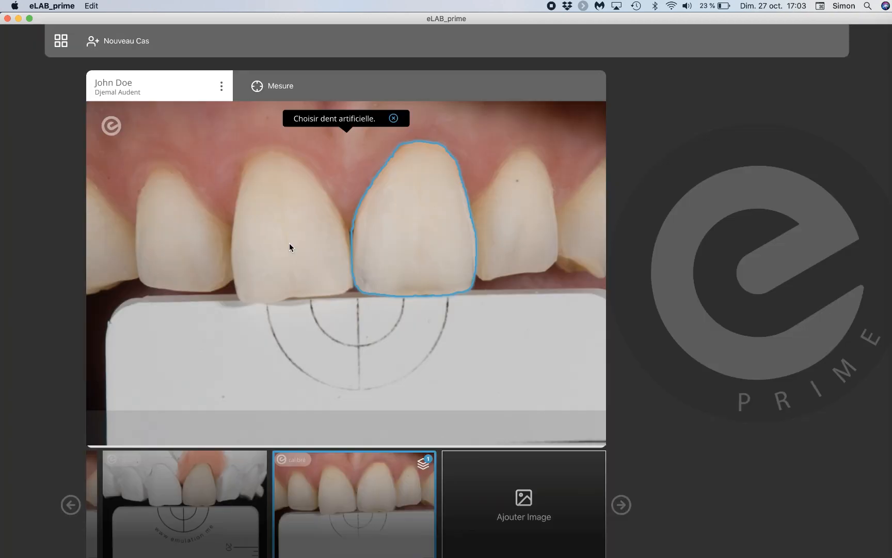
pyautogui.click(415, 225)
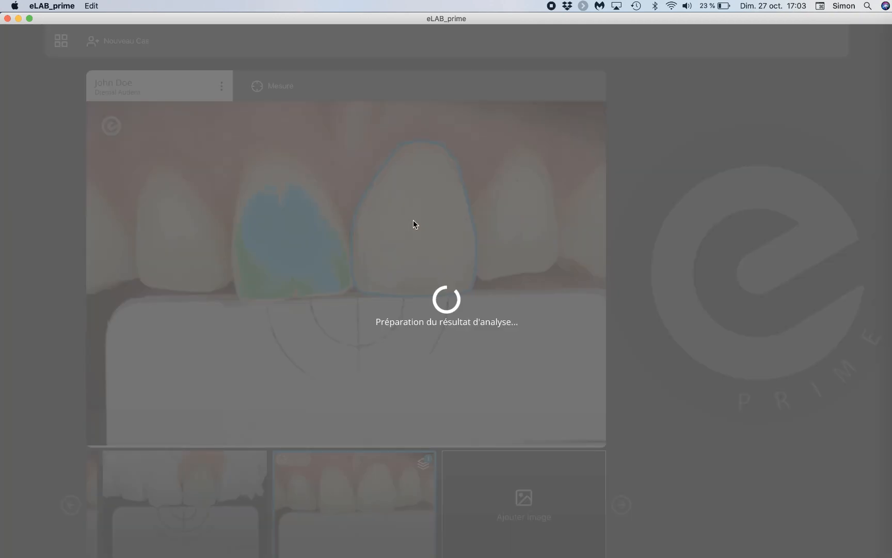